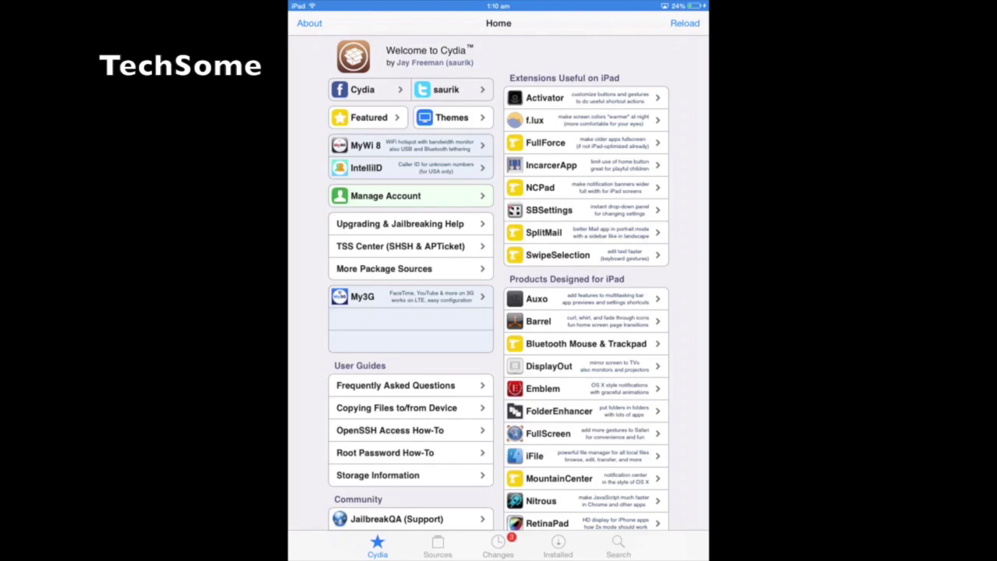
Check the HackYouriPhone source's sections in Sources and toggle edit mode on the list
click(438, 547)
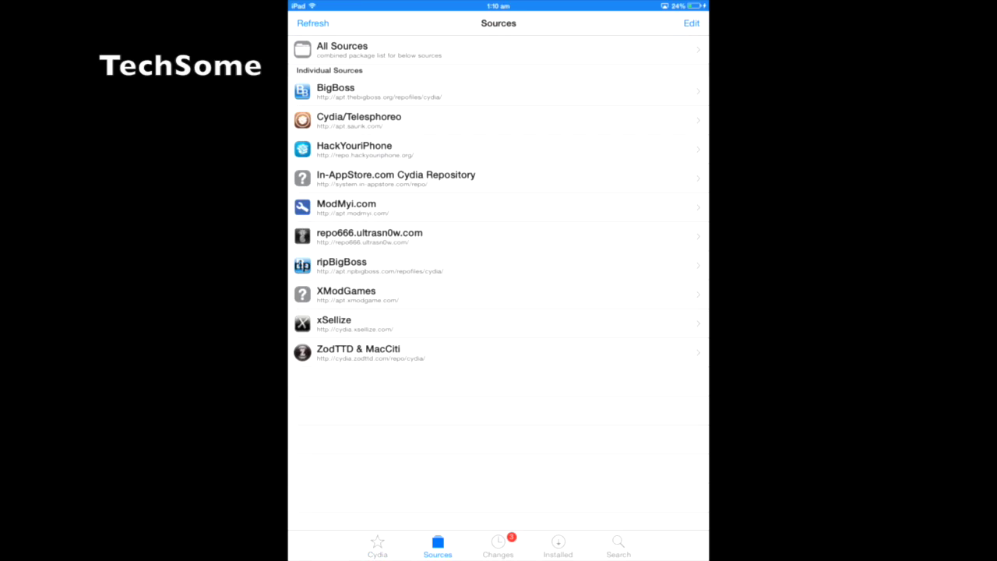
click(355, 148)
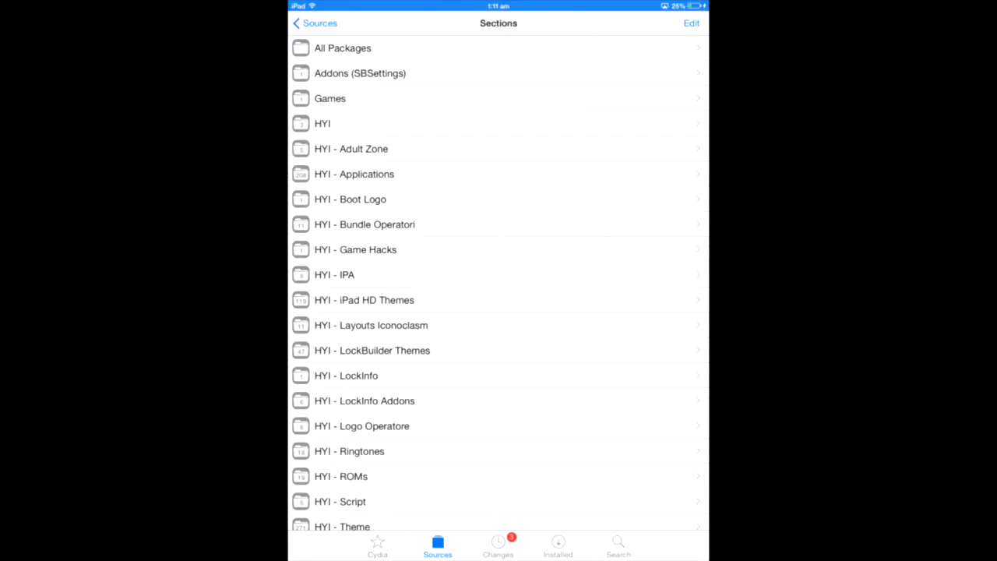
click(299, 22)
click(691, 22)
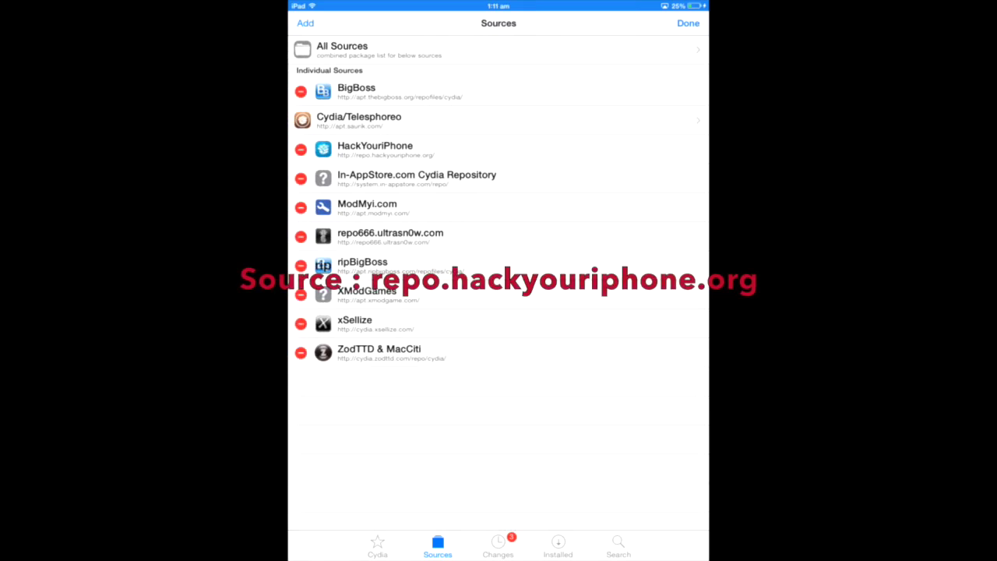
click(688, 23)
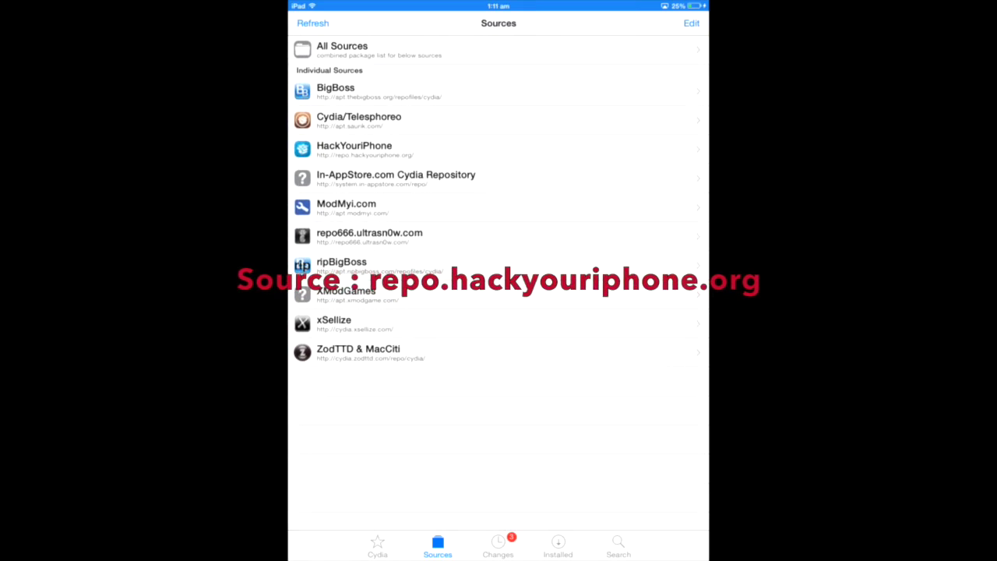
Cancel a swipe-delete of HackYouriPhone, revisit it, and start an empty package search
drag(584, 149, 436, 149)
click(498, 149)
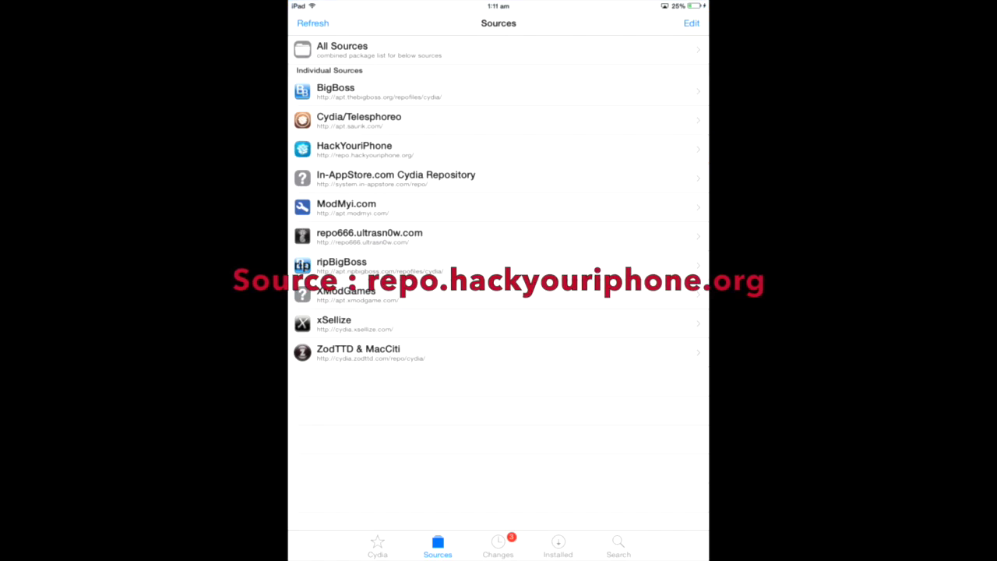
click(436, 149)
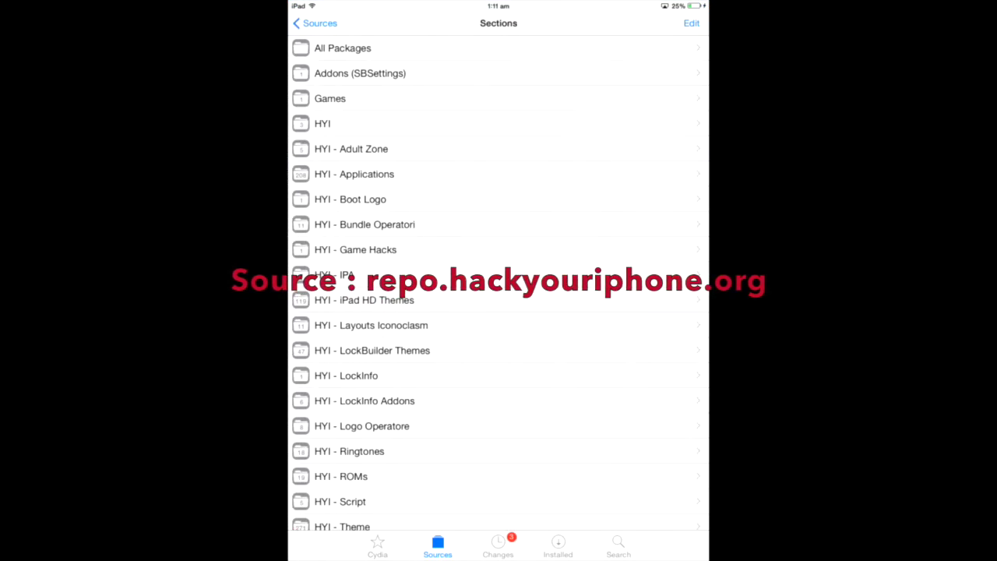
click(315, 23)
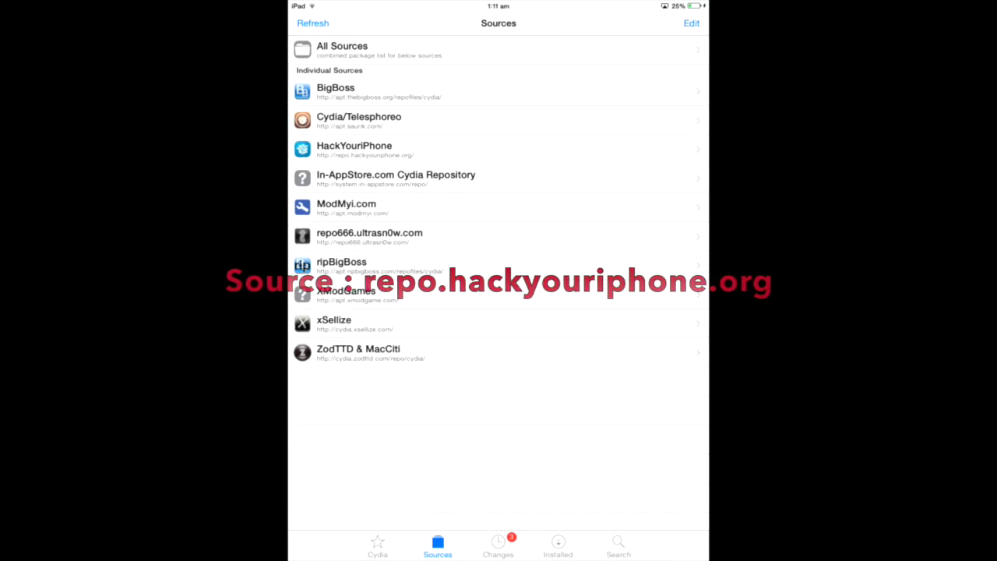
click(618, 547)
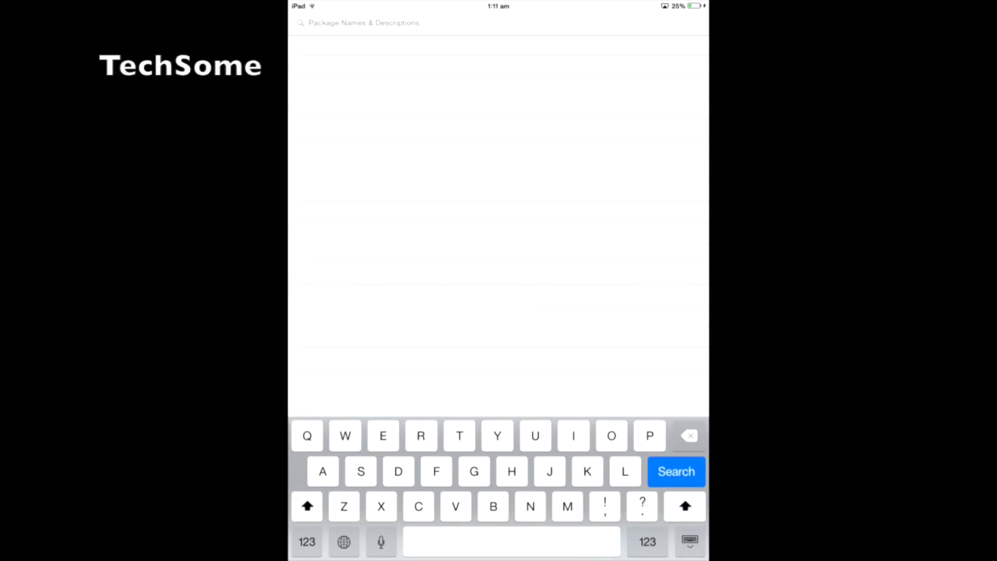
Search 'Aete' and open the $2.99 Aeternum 1.0.1.0 package details
text(Ae)
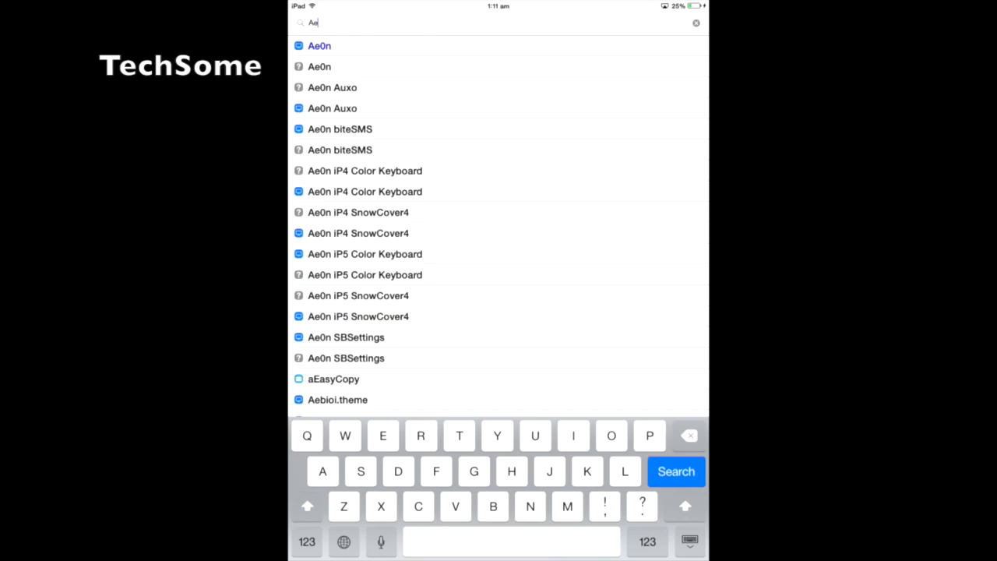
text(ter)
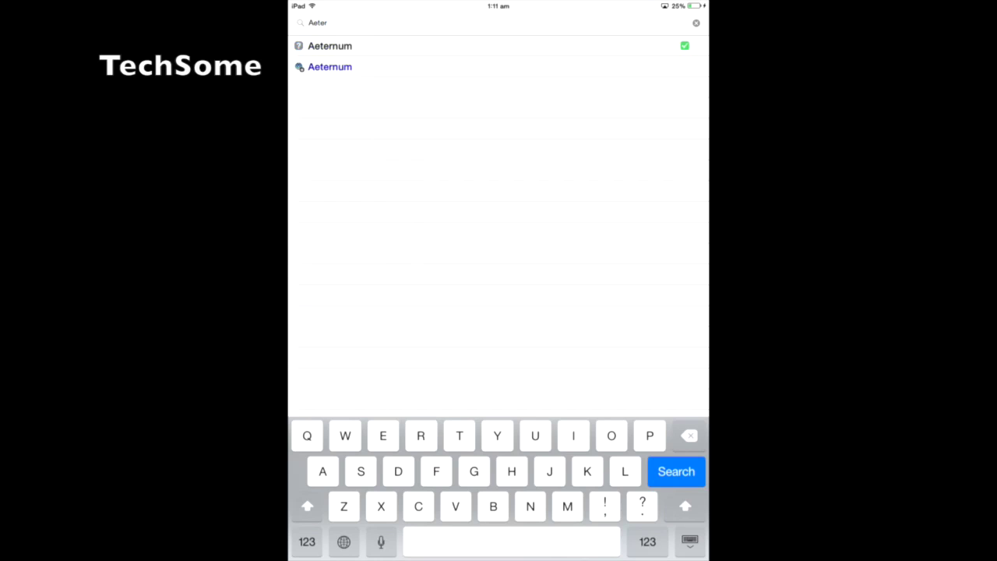
click(330, 67)
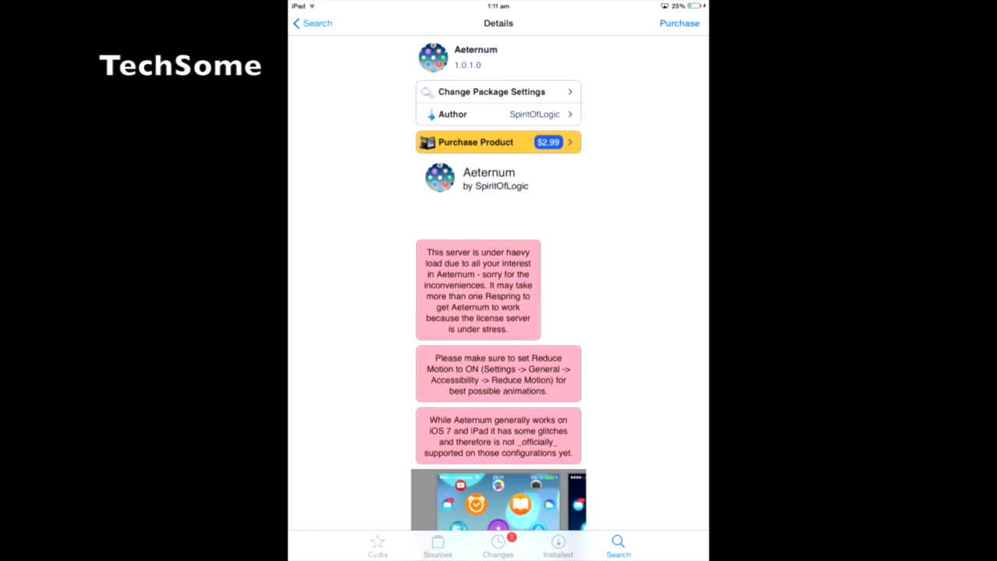
Back out of the purchase login and open the HackYouriPhone Aeternum 1.0.0.7k listing
click(483, 142)
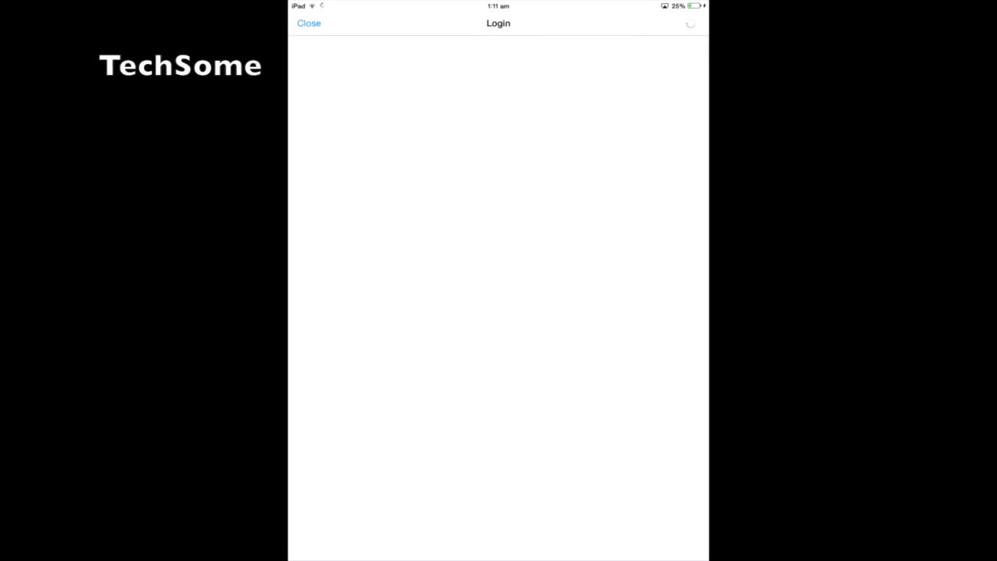
click(308, 23)
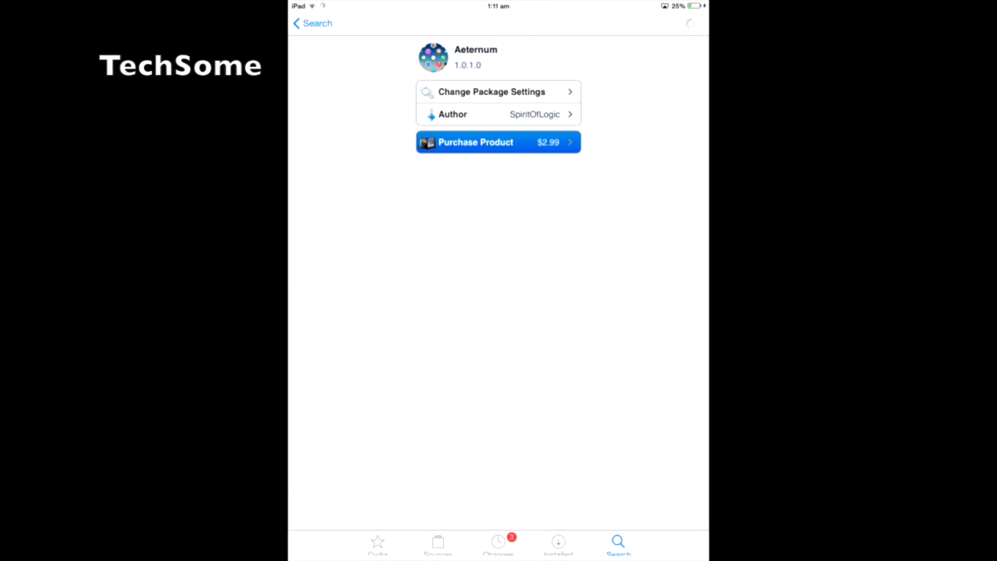
click(305, 22)
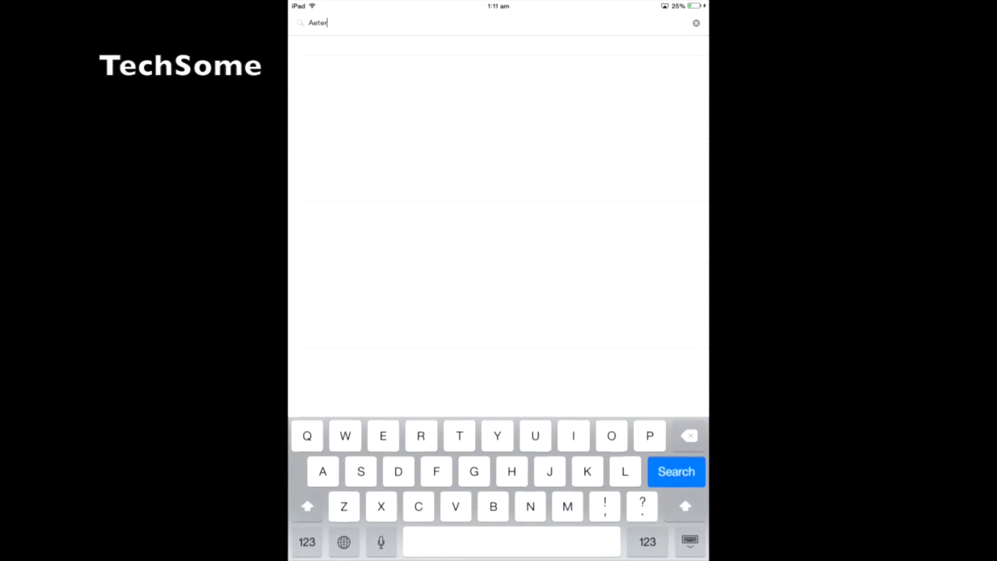
click(330, 46)
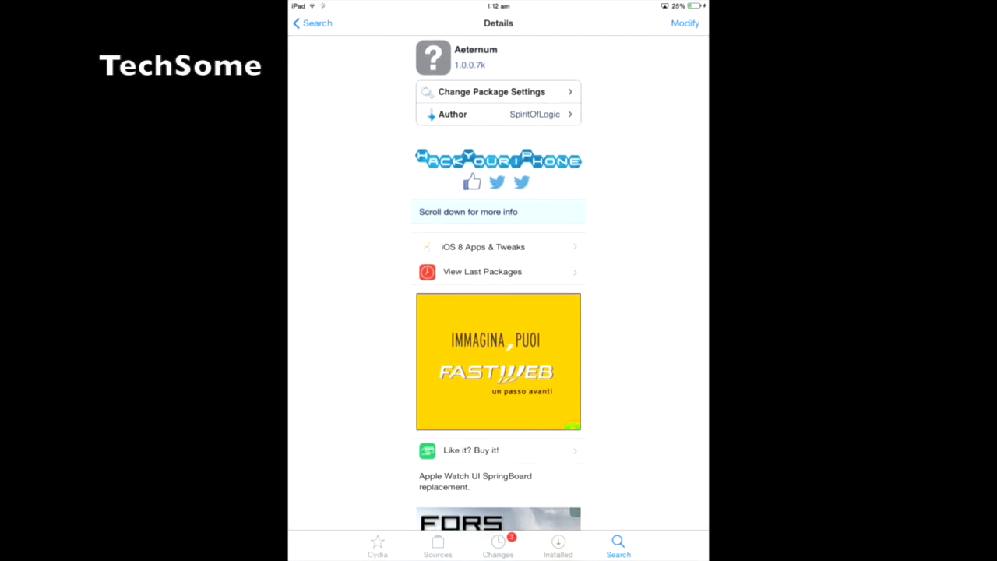
scroll(499, 312, down, 3)
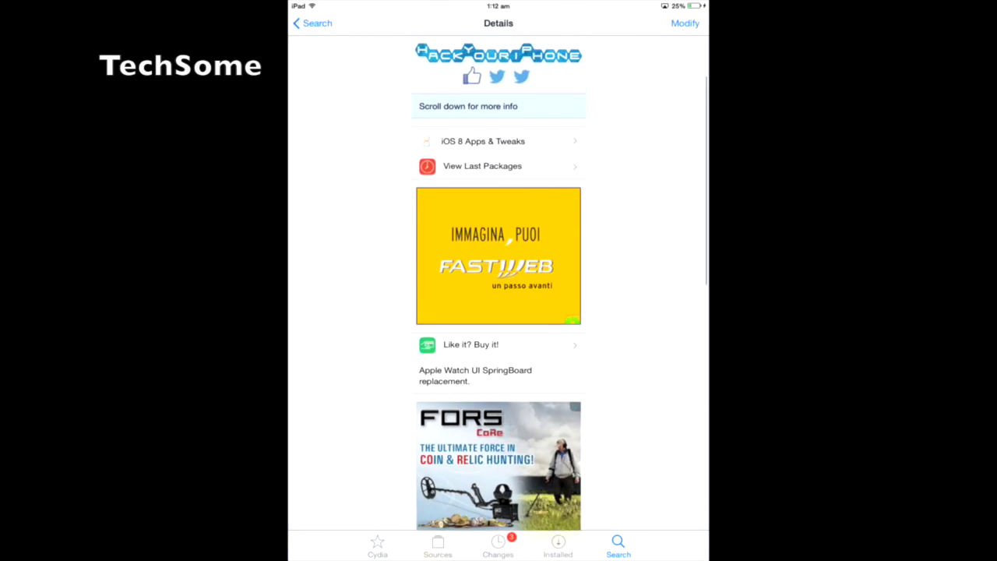
scroll(499, 312, up, 3)
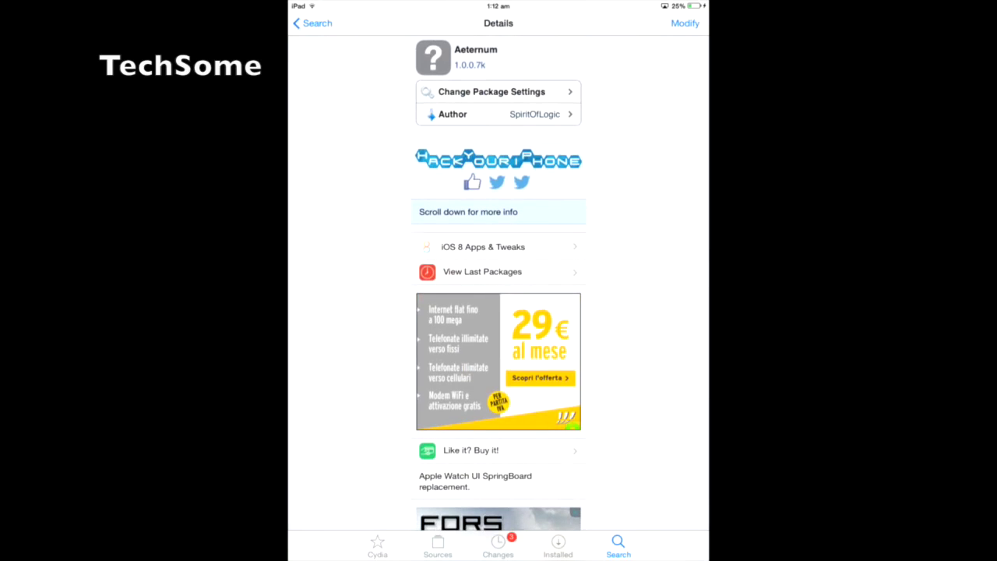
click(492, 92)
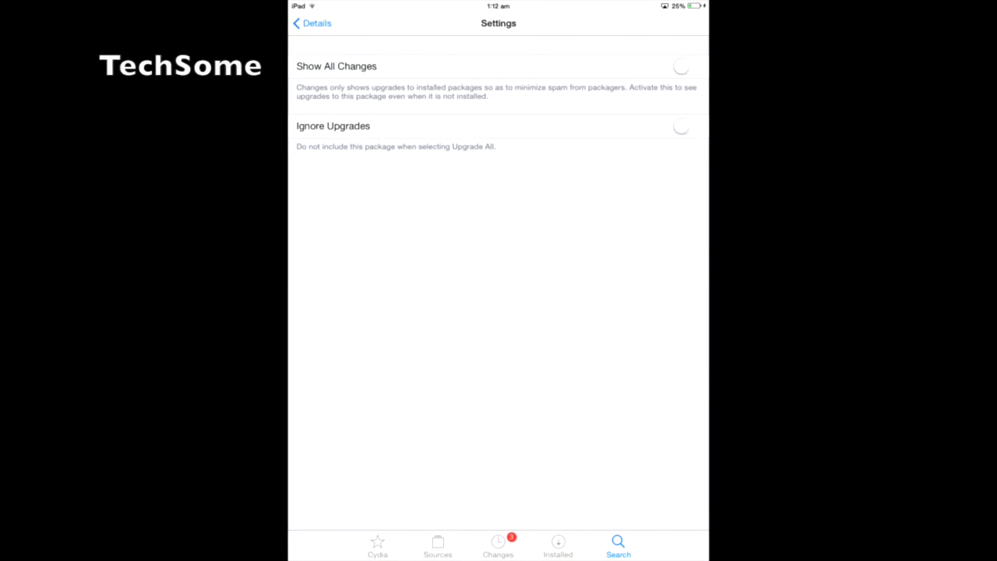
click(312, 22)
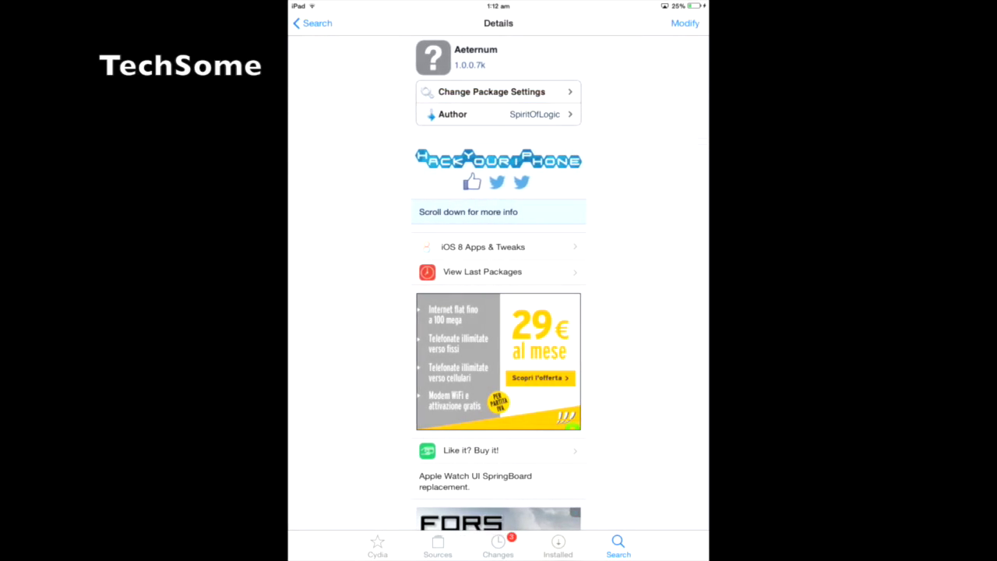
click(684, 23)
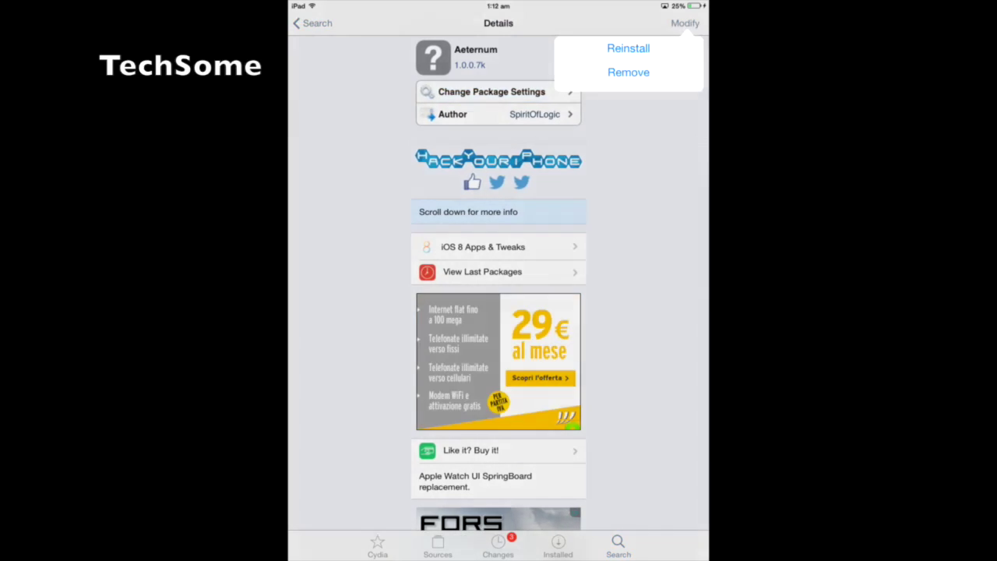
scroll(498, 311, down, 2)
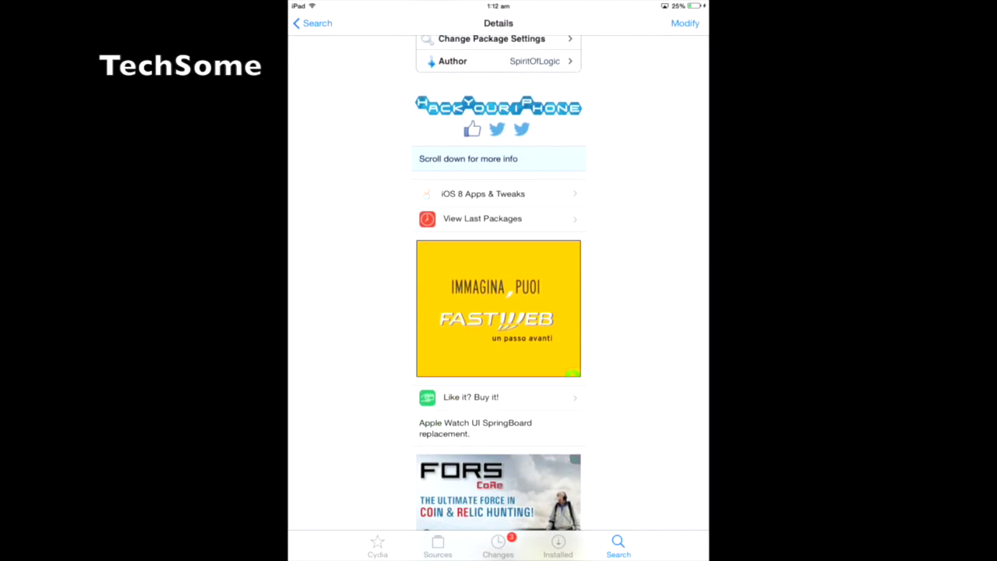
scroll(499, 312, down, 8)
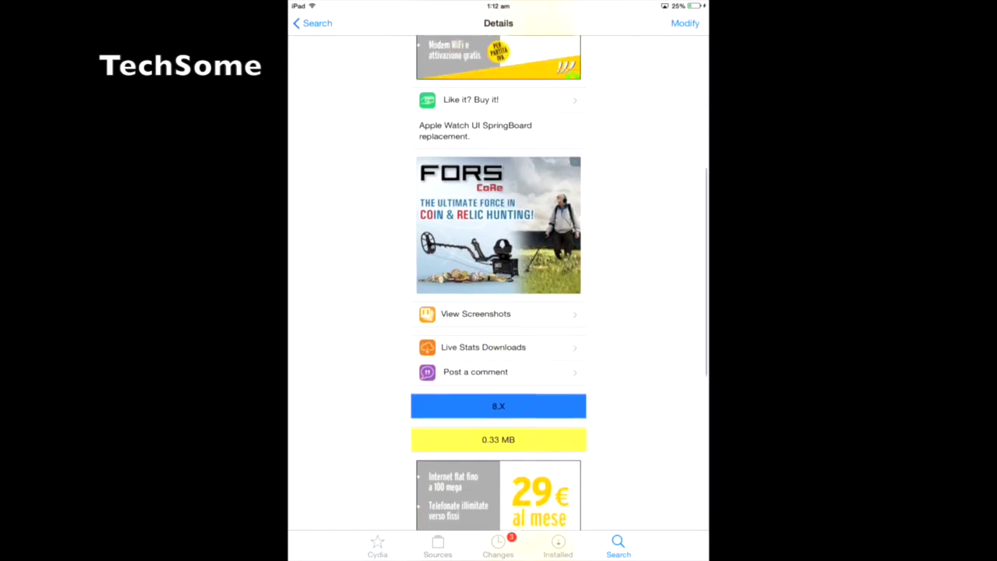
scroll(499, 311, down, 4)
scroll(498, 311, down, 5)
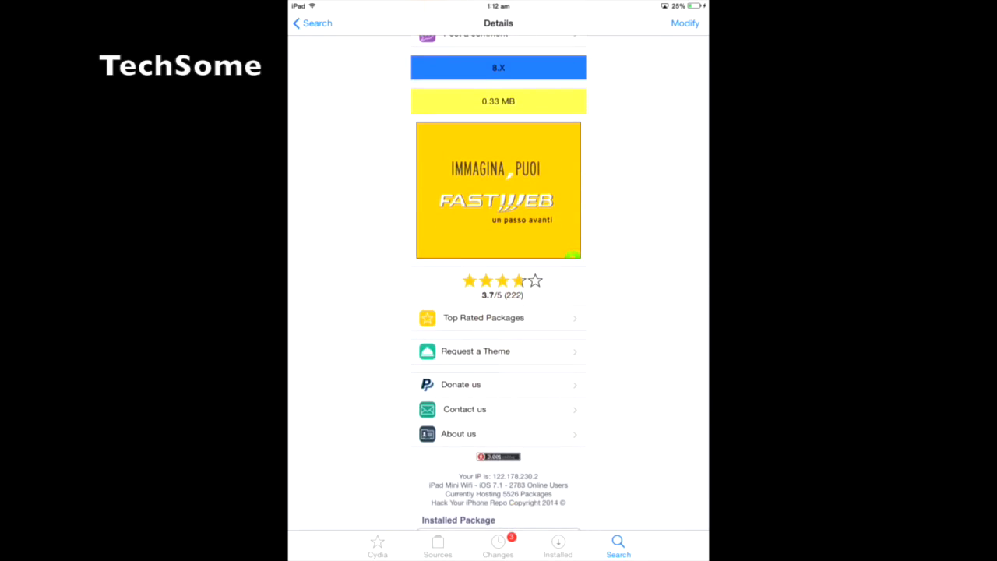
scroll(499, 311, down, 2)
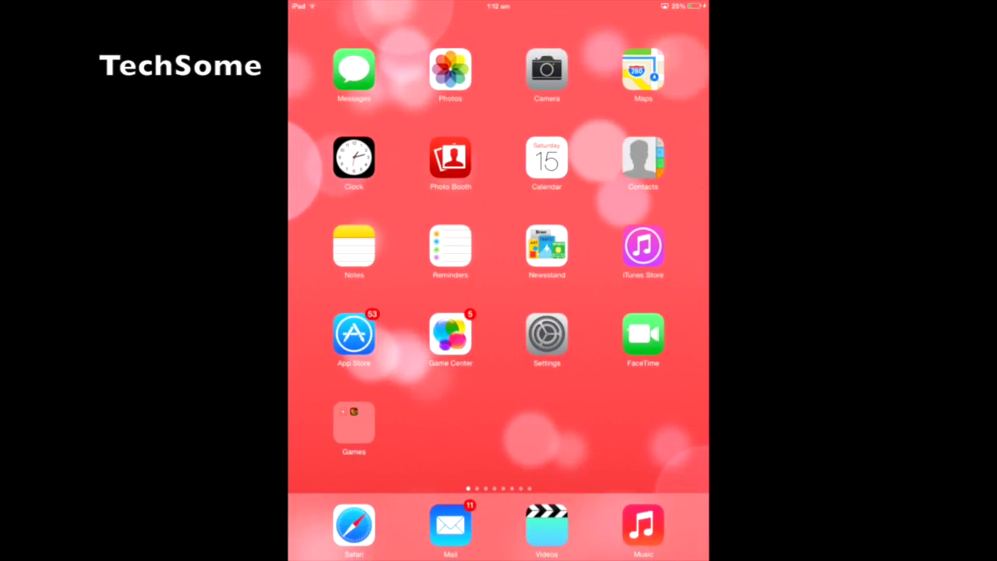
Go to iOS Settings and open the Aeternum tweak's preferences
click(547, 334)
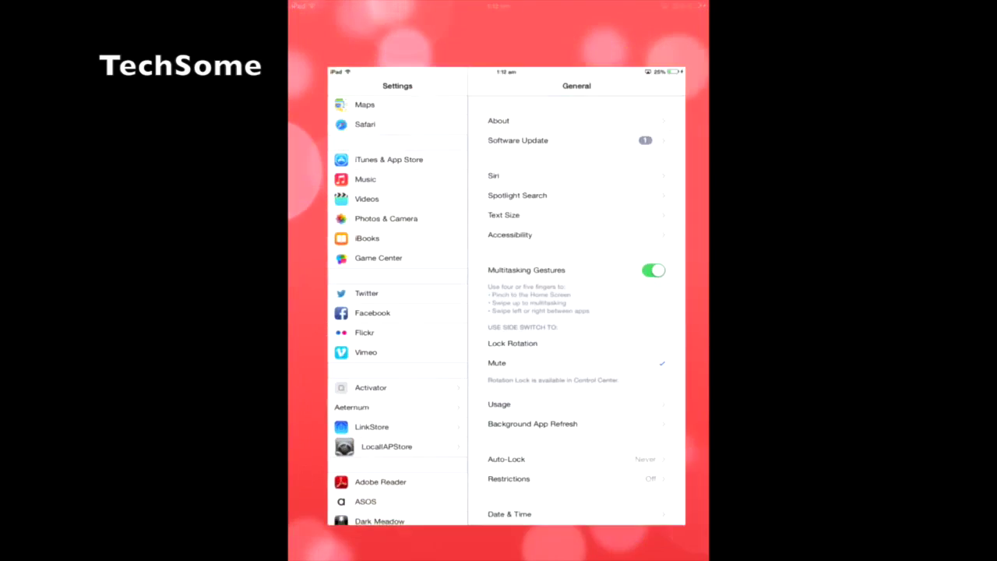
scroll(580, 312, down, 1)
click(335, 417)
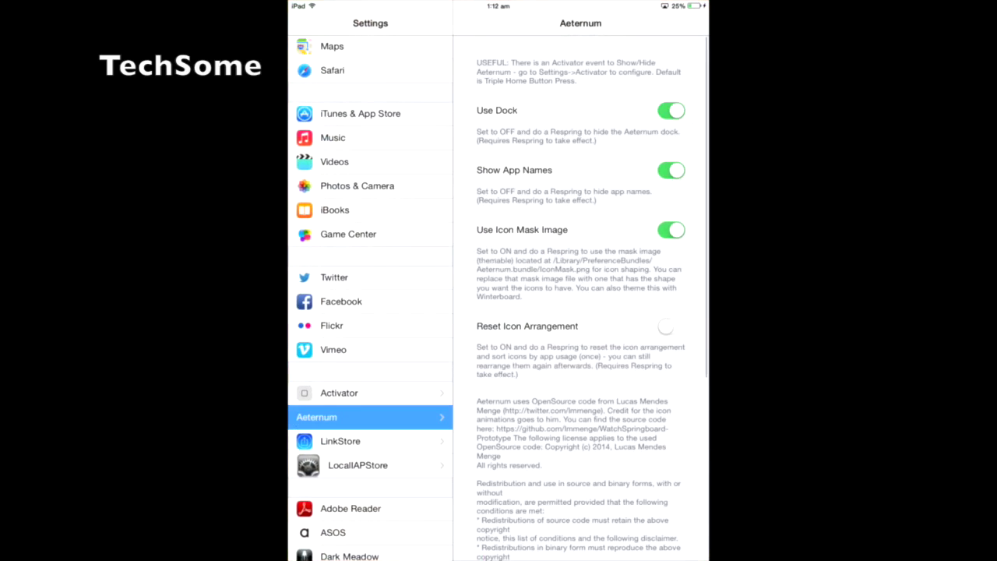
scroll(370, 299, up, 3)
scroll(370, 299, down, 3)
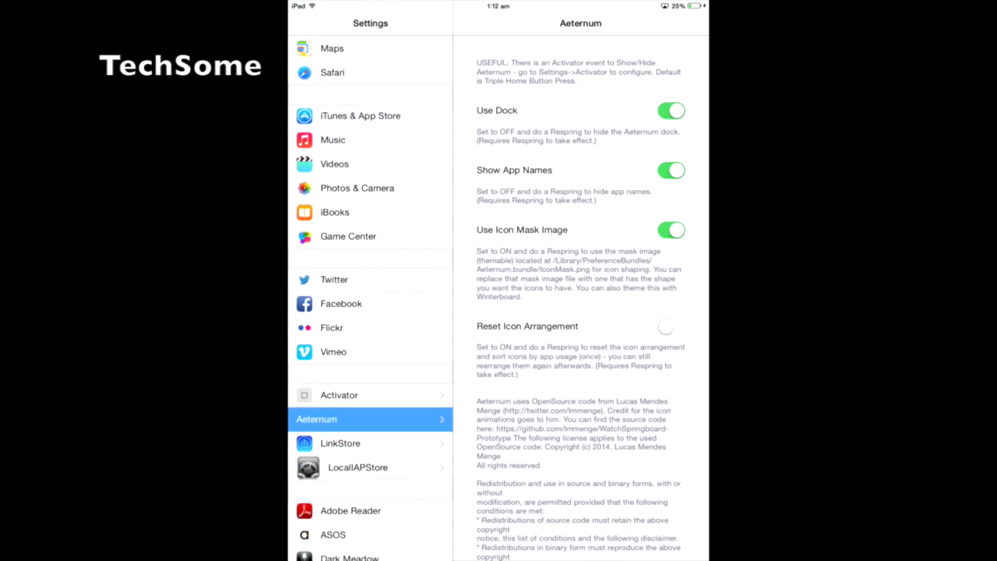
Test Aeternum's dock, app names, icon mask and reset toggles, leaving reset off, then view Activator
click(670, 111)
click(671, 170)
click(671, 229)
click(671, 327)
click(671, 326)
click(670, 327)
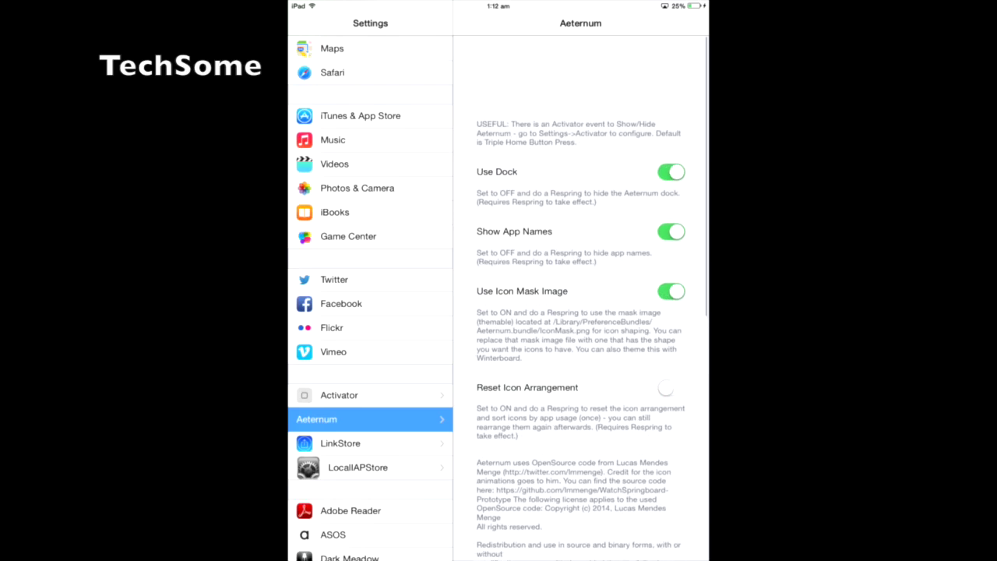
scroll(593, 330, down, 2)
scroll(592, 330, up, 2)
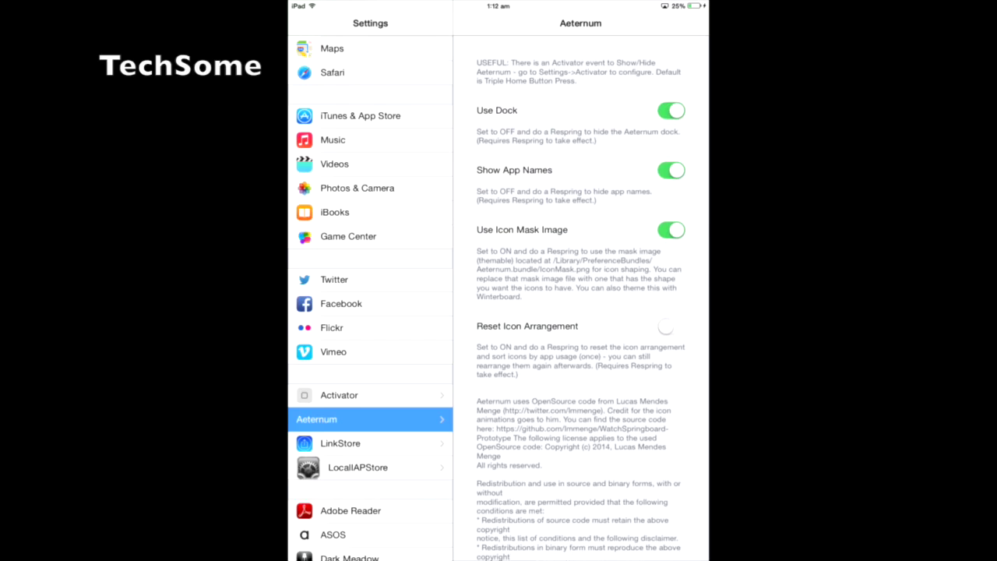
click(339, 395)
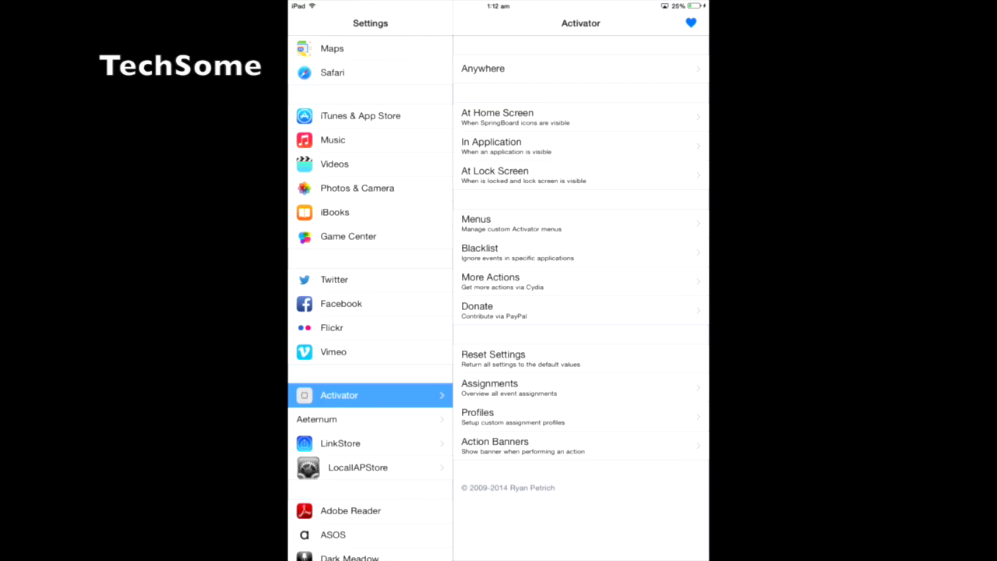
Browse Activator's More Actions list, then return to Aeternum's preferences
click(490, 281)
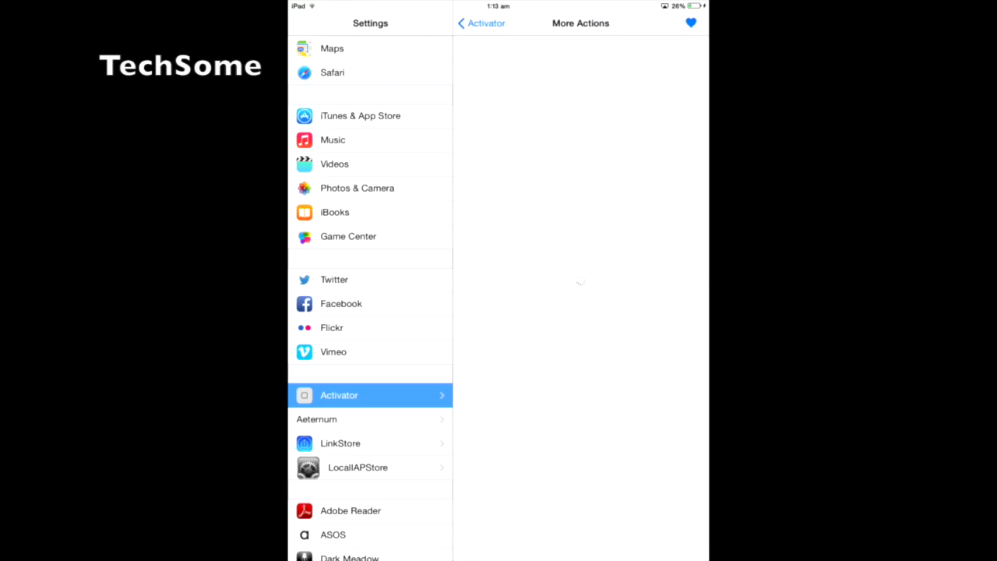
click(327, 419)
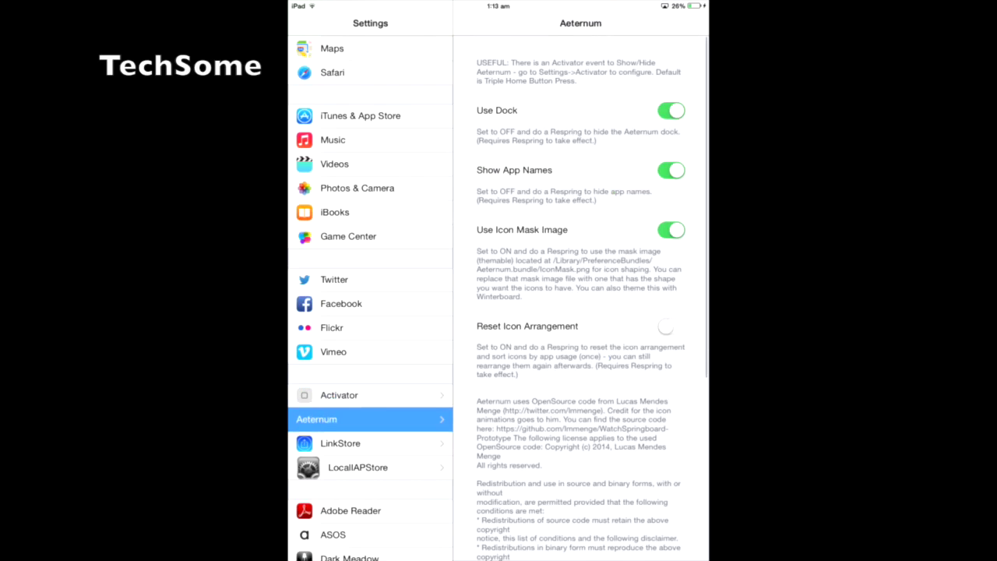